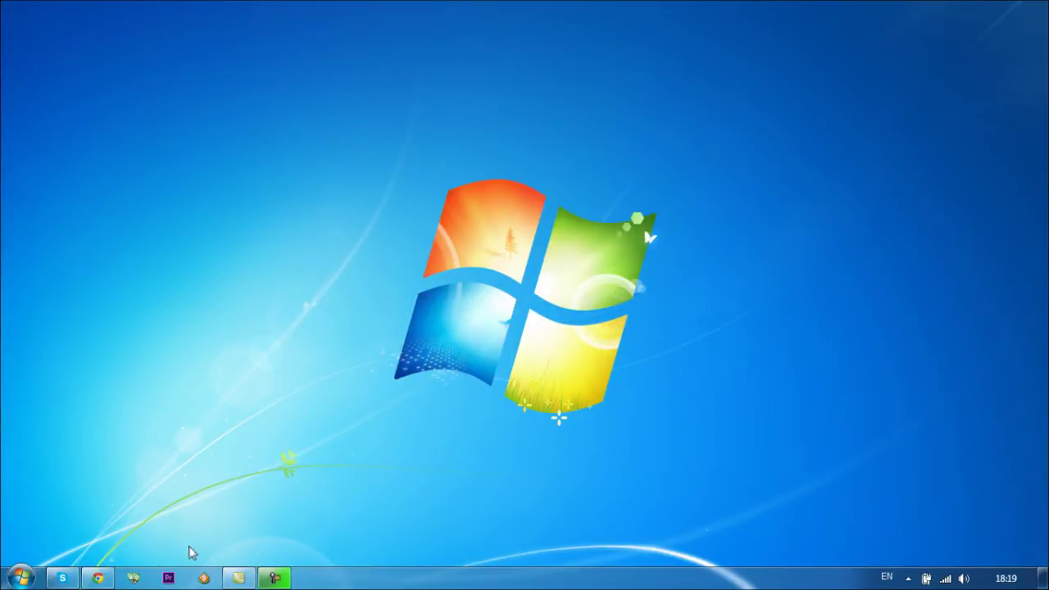
Launch OpenTTD, start a new game centred on the factory, and pause it at £100,000
left_click(203, 578)
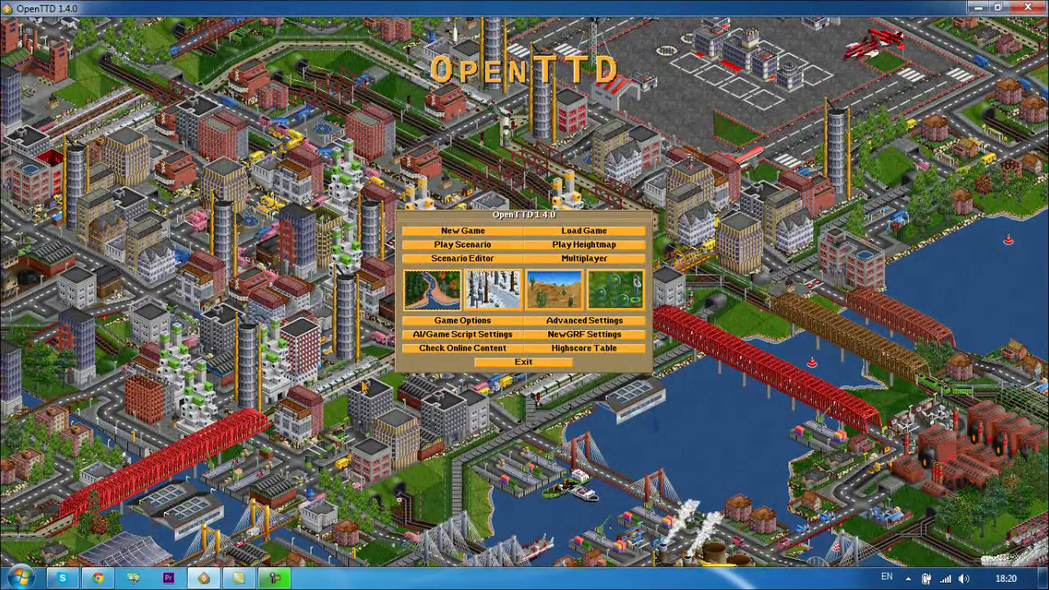
left_click(468, 234)
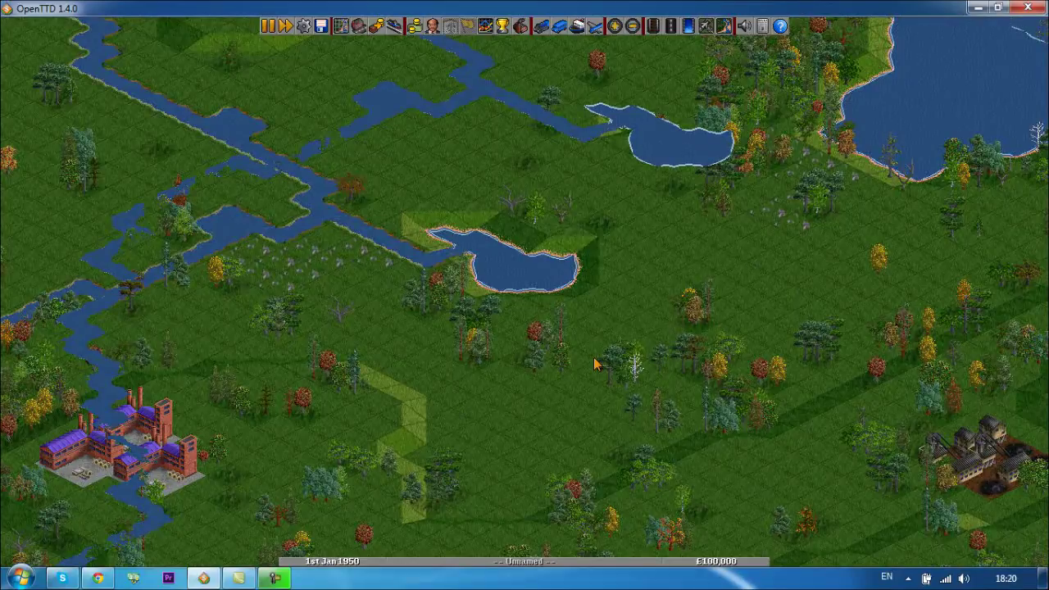
mouse_move(597, 364)
left_mouse_down()
mouse_move(579, 352)
mouse_move(636, 555)
left_mouse_up()
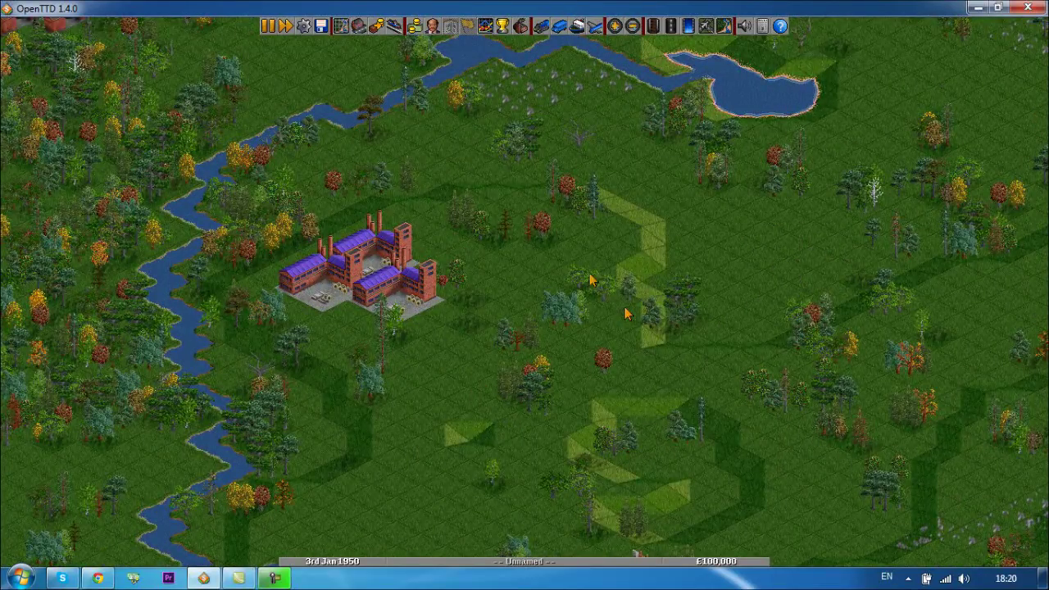
left_click(268, 25)
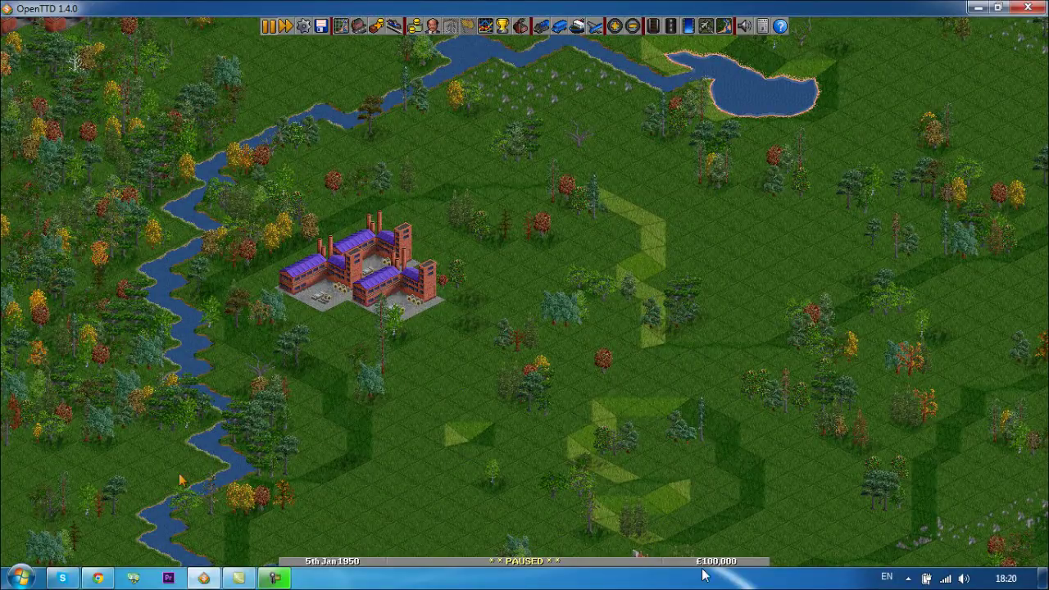
Open ArtMoney SE, skip the registration notice, and attach it to the OpenTTD 1.4.0 process
left_click(134, 578)
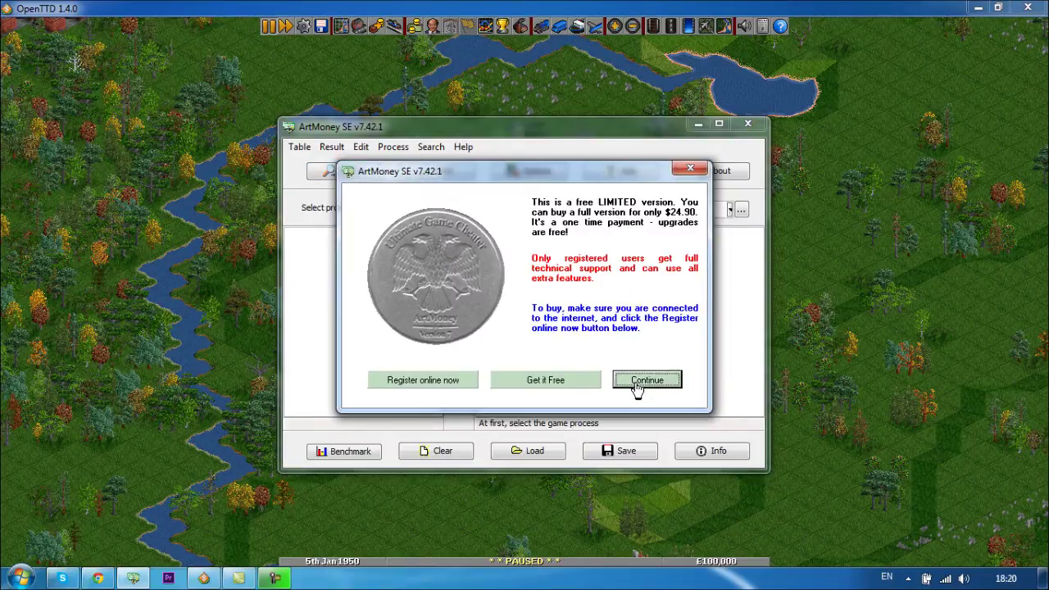
left_click(638, 386)
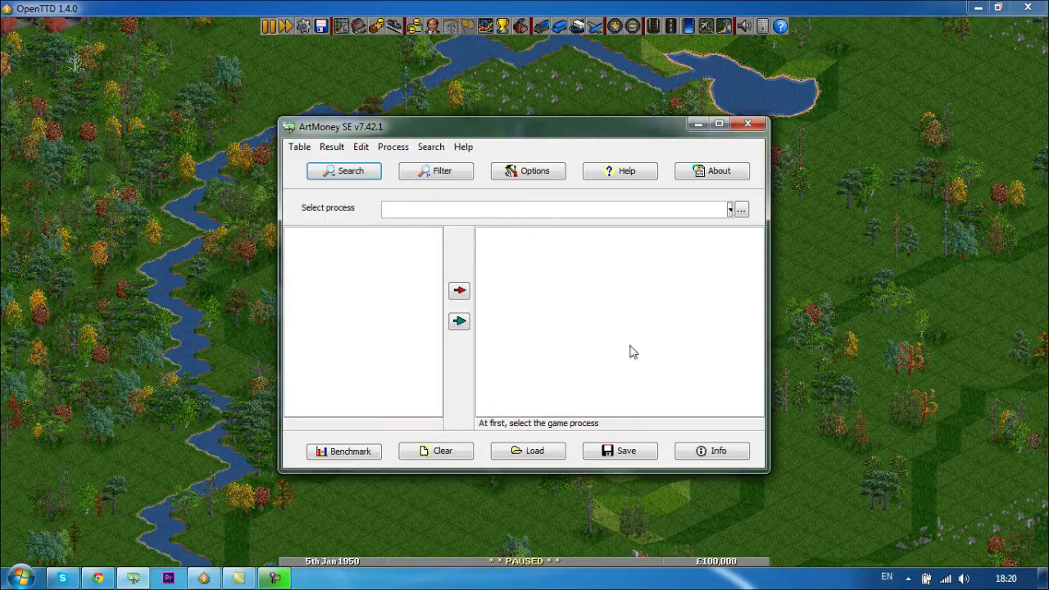
left_click(638, 215)
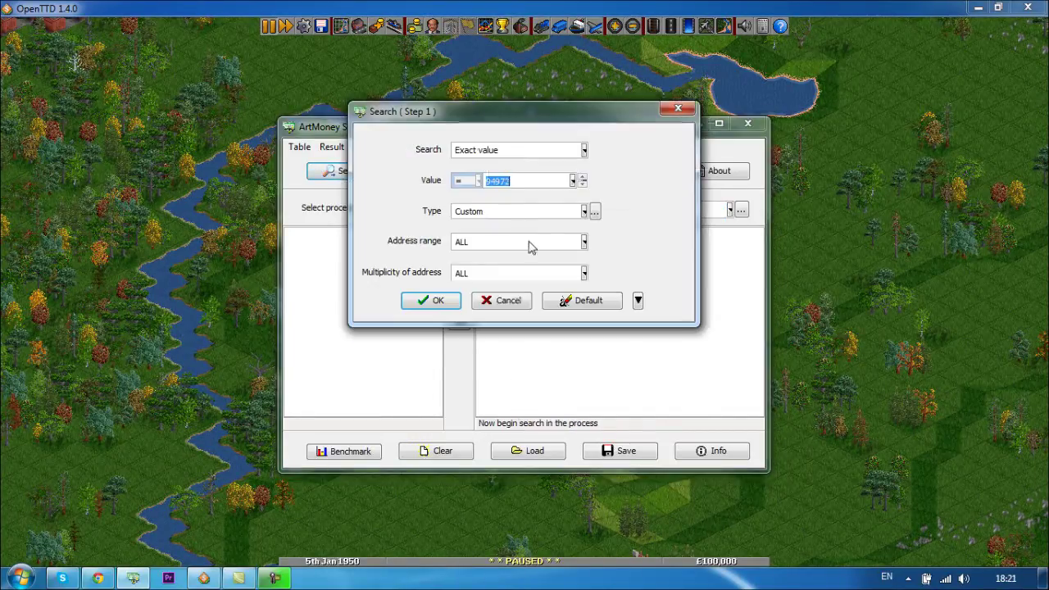
Search memory for exact value 100000 as 2- and 4-byte integers, yielding 30 addresses
left_click(480, 156)
left_click(480, 156)
left_click(480, 156)
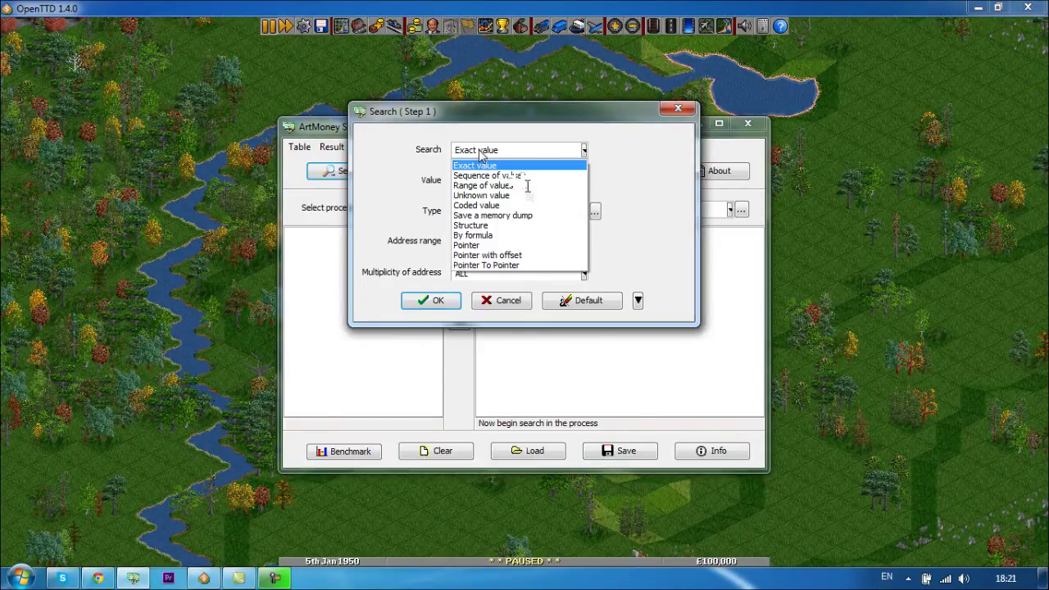
key("Tab")
type("94970")
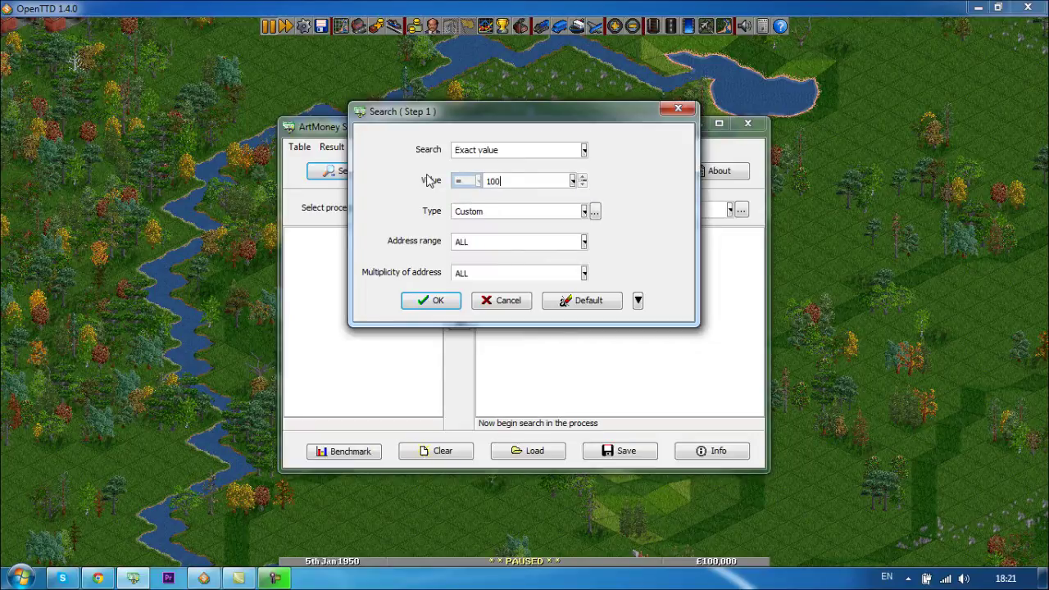
type("100000")
left_click(594, 213)
key("Return")
left_click(594, 212)
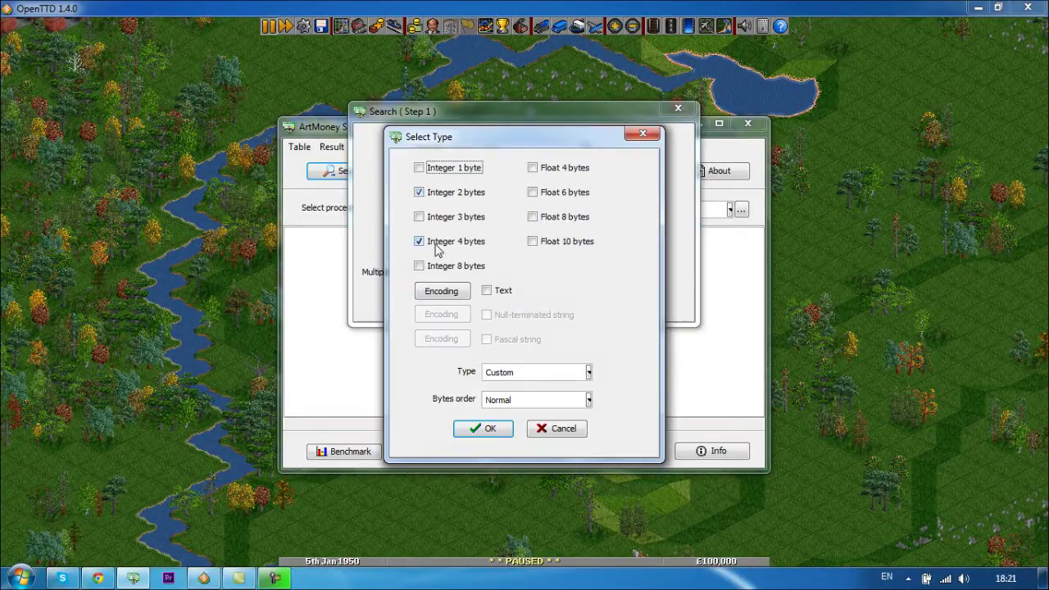
left_click(478, 428)
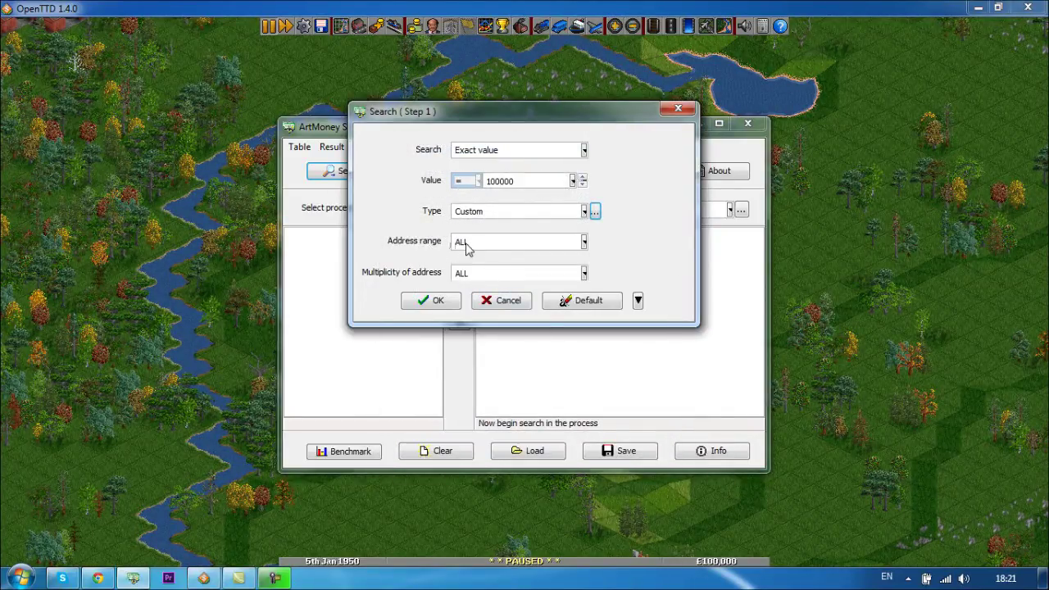
left_click(437, 303)
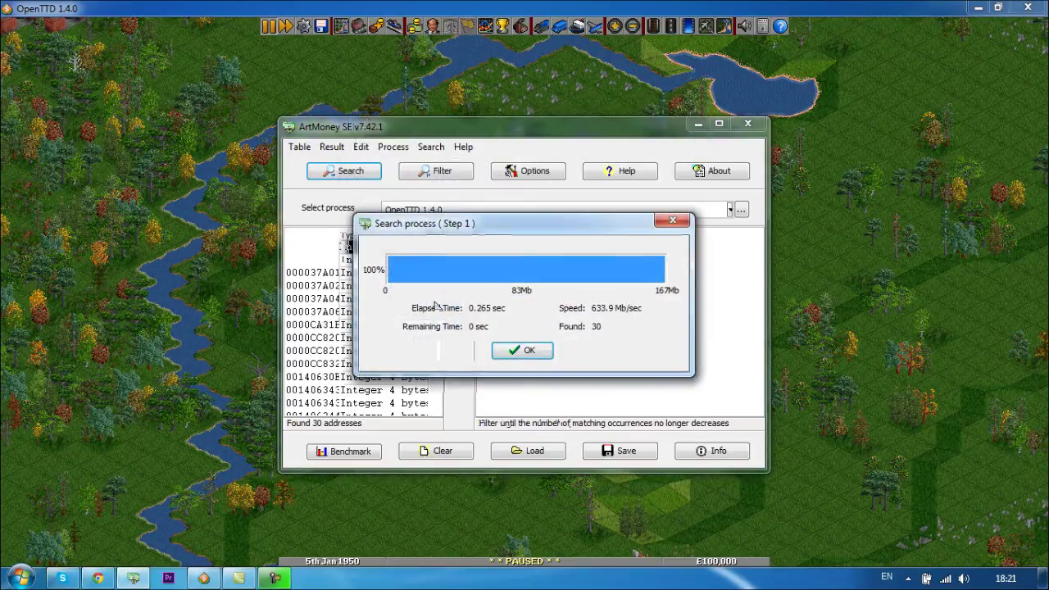
left_click(512, 352)
mouse_move(437, 264)
left_mouse_down()
mouse_move(441, 409)
mouse_move(437, 246)
left_mouse_up()
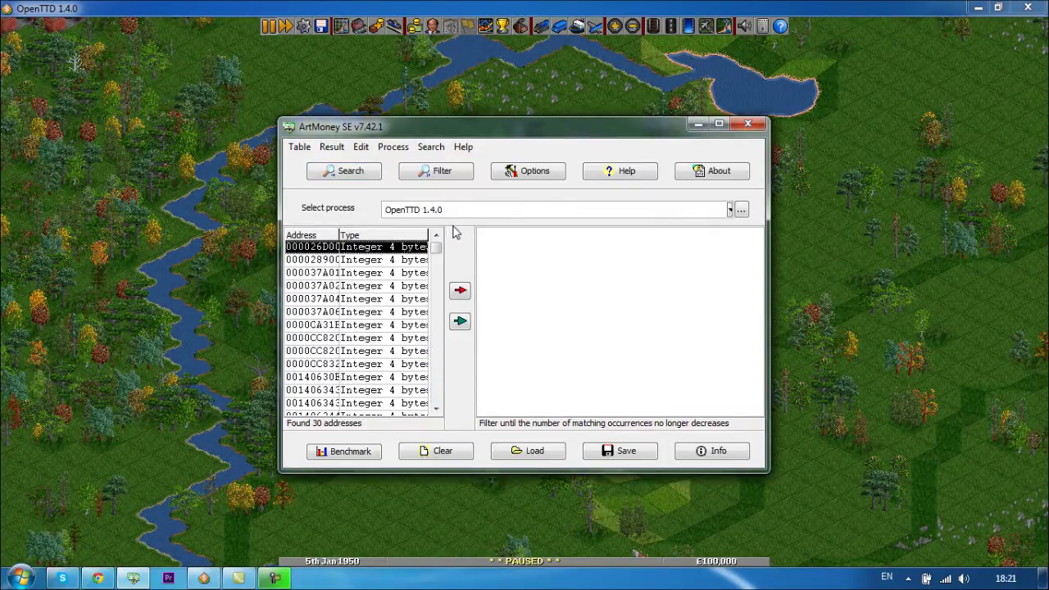
Unpause, build a road southeast from the factory dropping funds to £98,871, and pause again
left_click(483, 7)
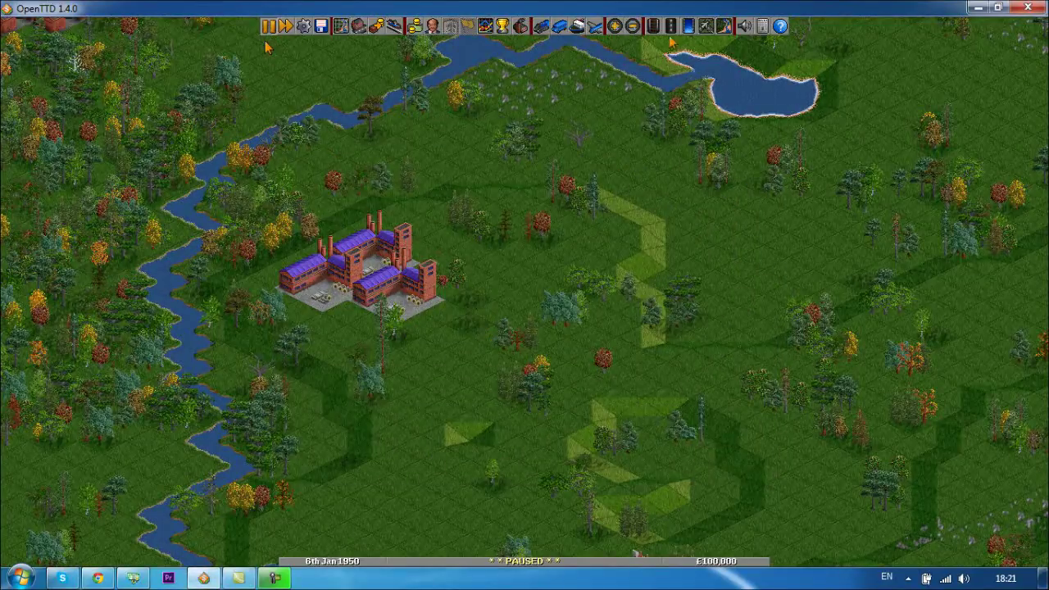
left_click(670, 25)
key("F1")
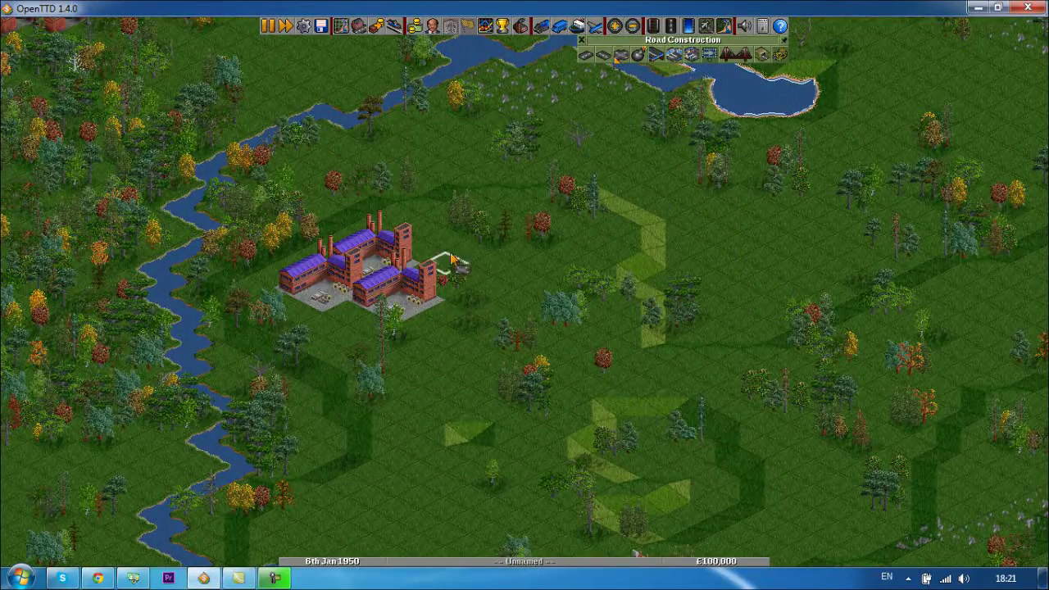
left_click_drag(451, 248, 561, 332)
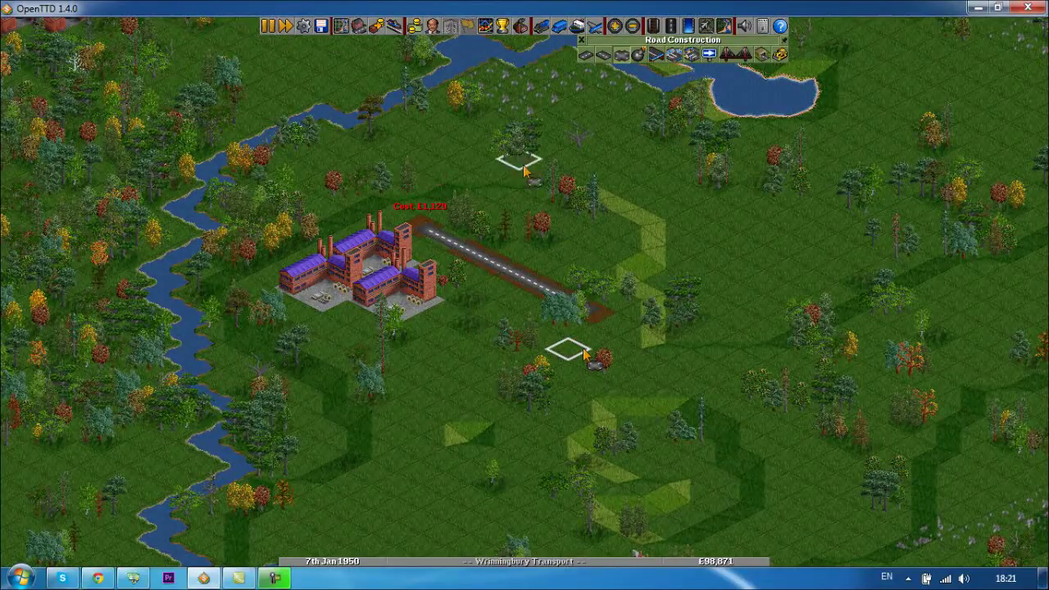
key("F1")
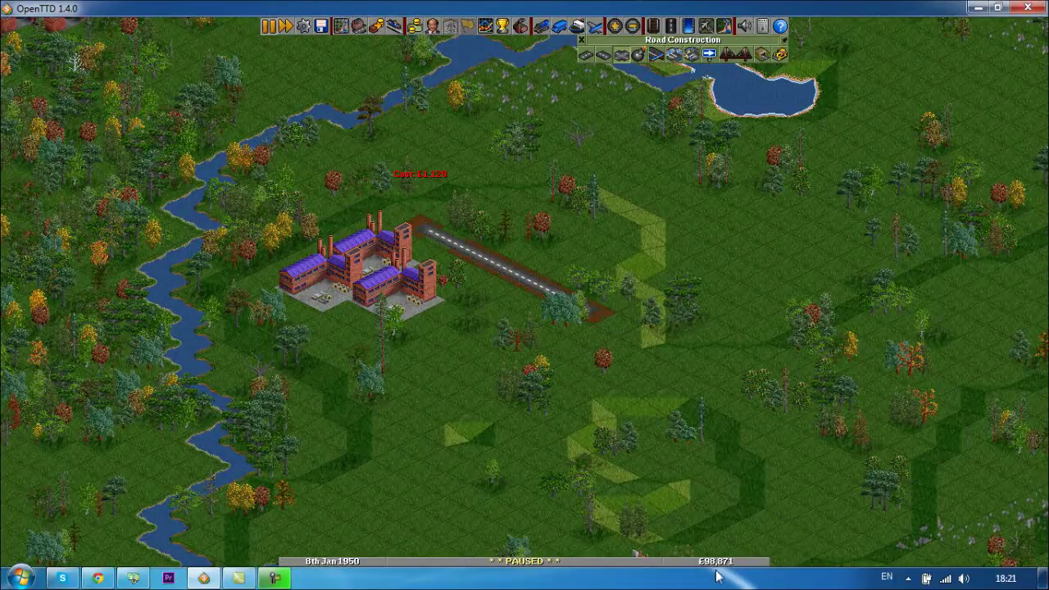
left_click(134, 578)
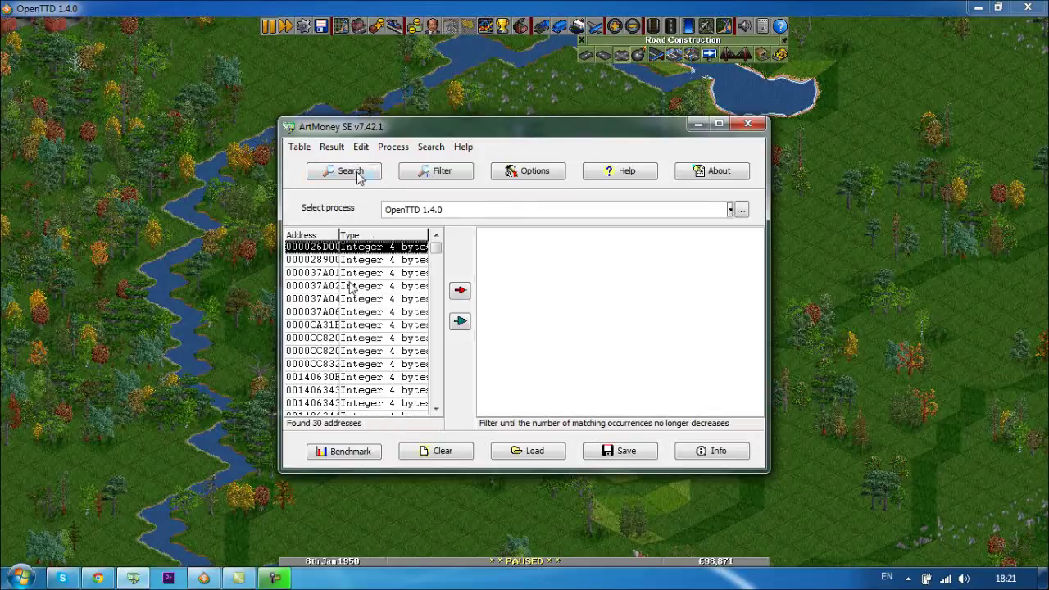
Filter the 30 addresses for exact value 98871, leaving 2 matches
left_click(422, 176)
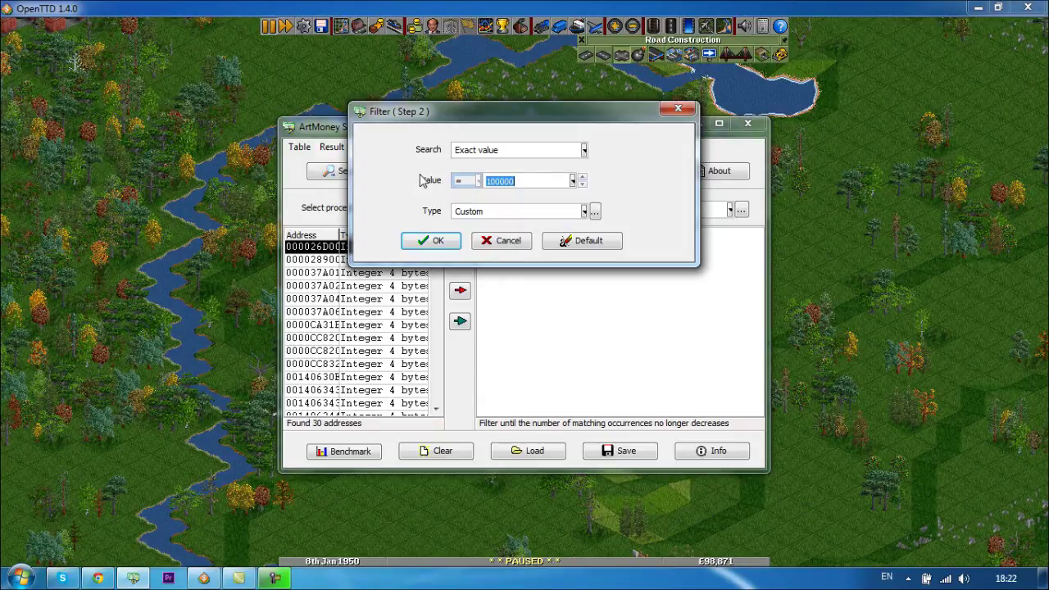
type("98871")
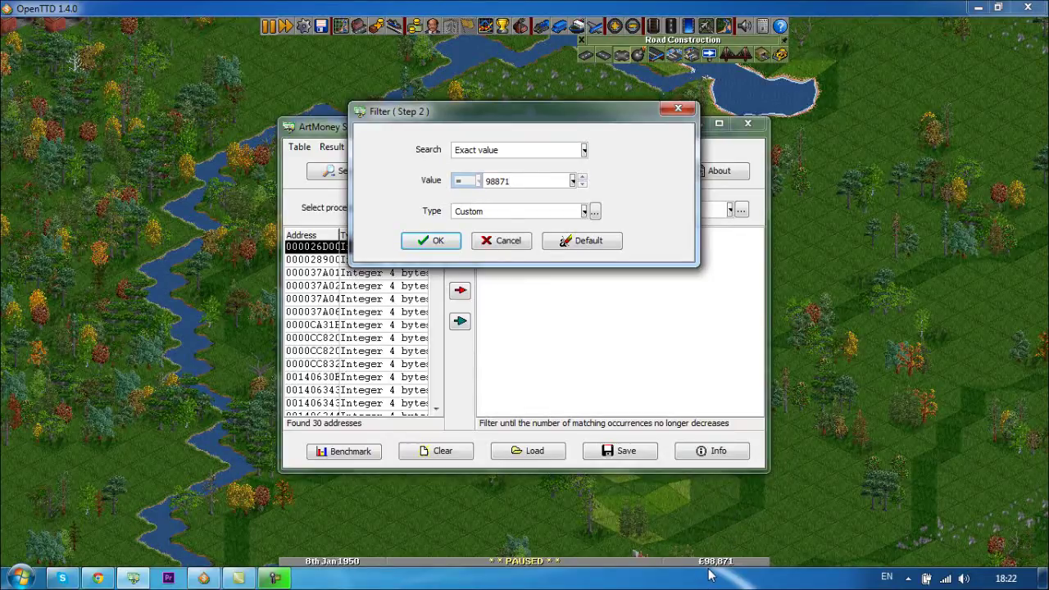
left_click(450, 243)
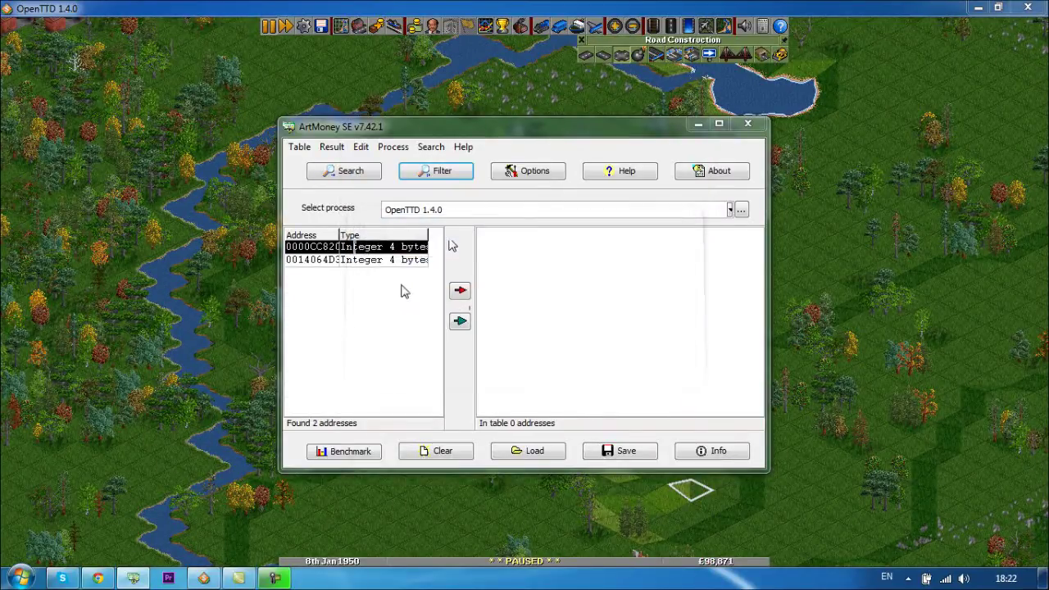
Add both addresses to the table and change each value from 98871 to 98871000
left_click(457, 324)
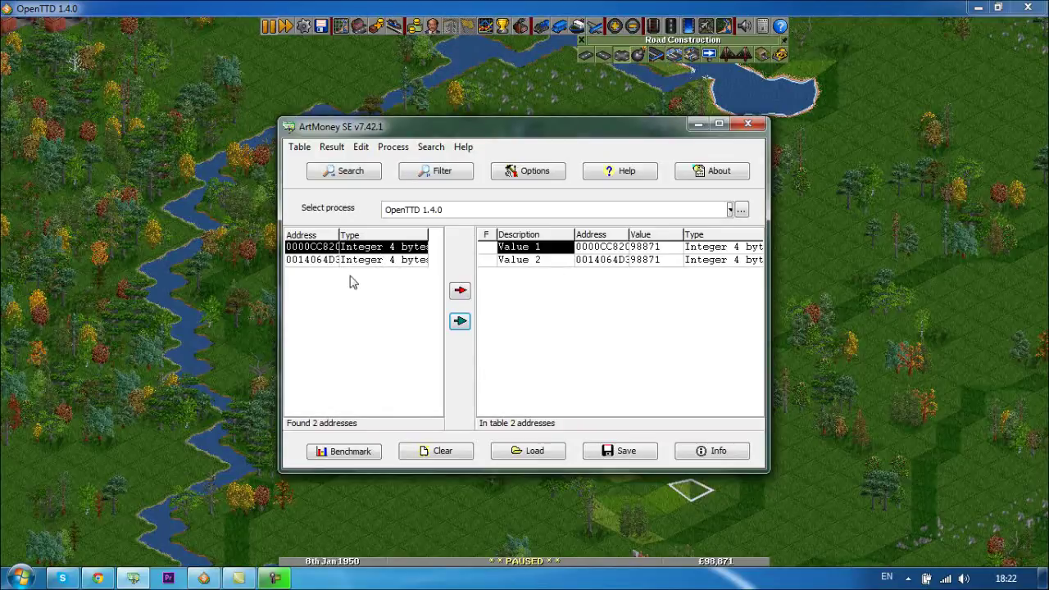
double_click(673, 248)
left_click(673, 247)
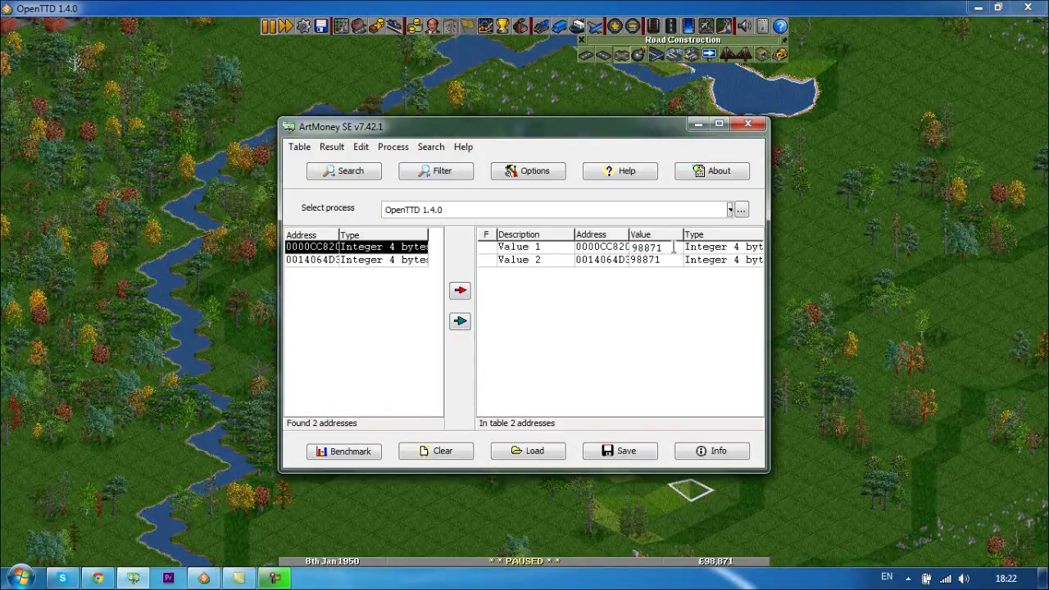
type("0")
double_click(674, 260)
left_click(675, 260)
type("00")
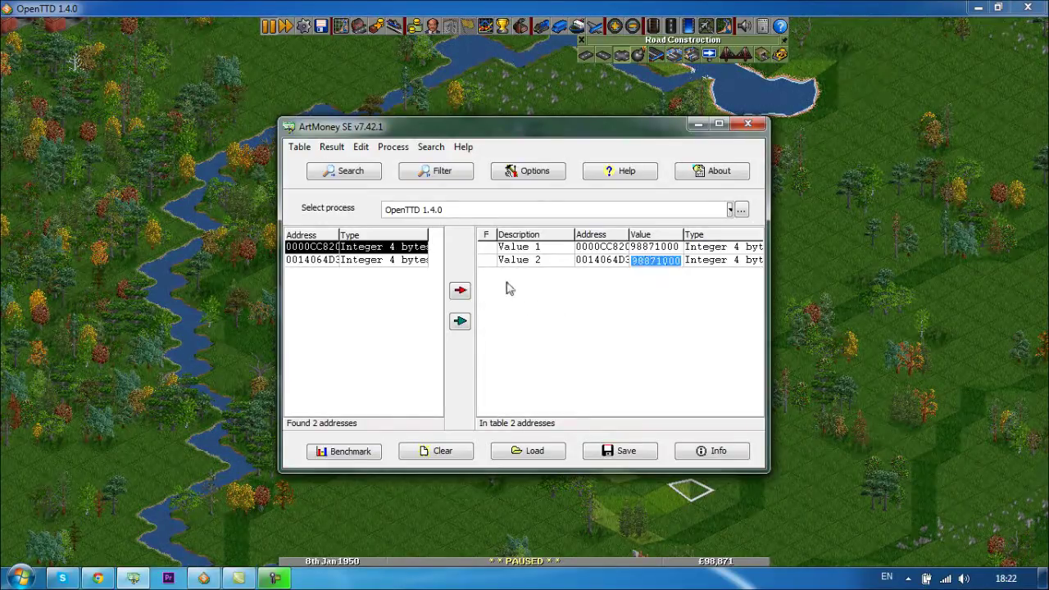
left_click(508, 287)
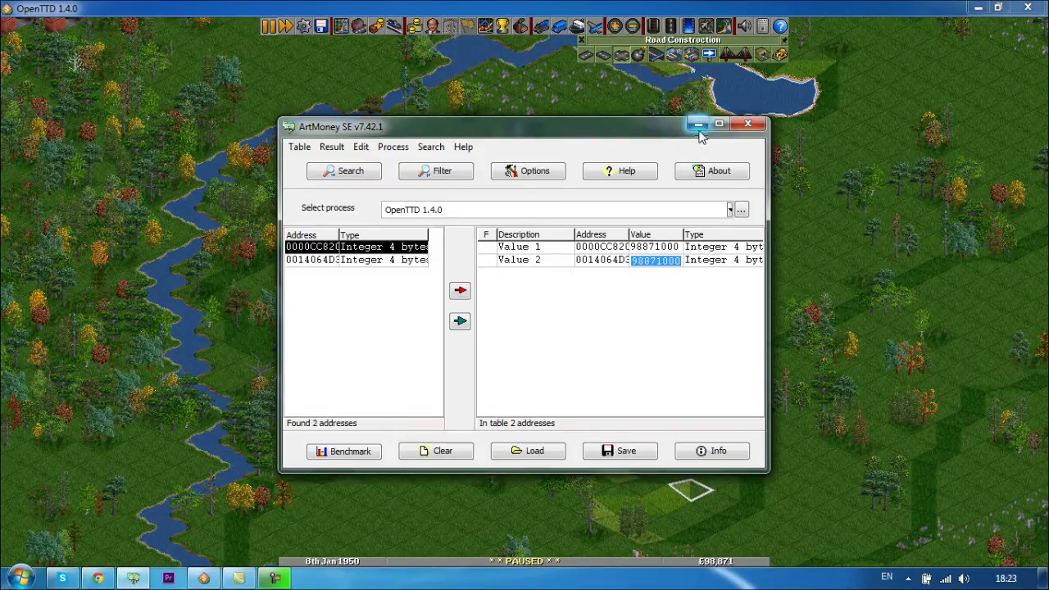
left_click(697, 124)
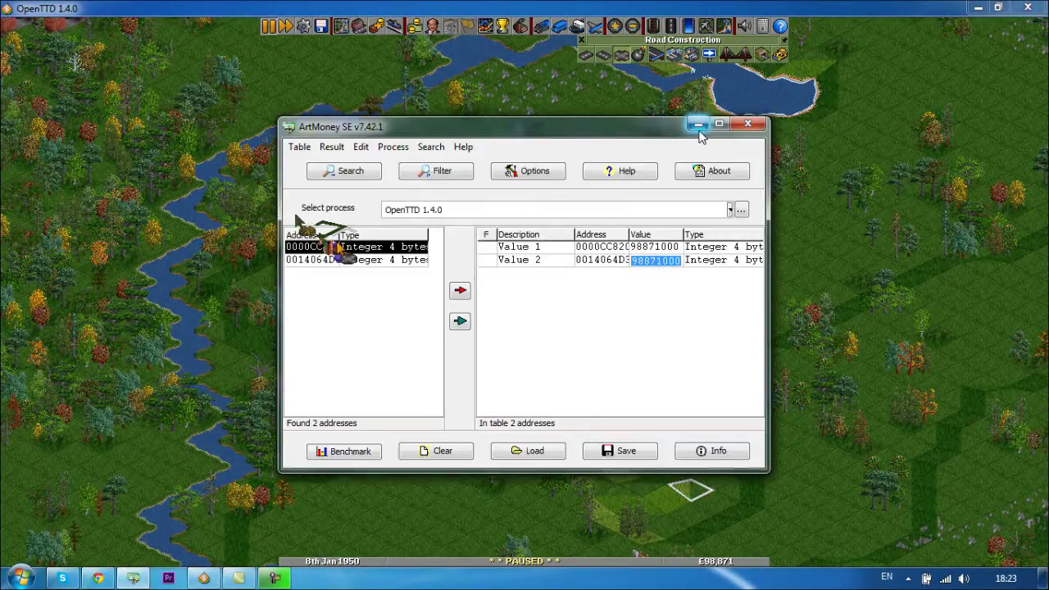
Minimize ArtMoney and unpause OpenTTD, showing funds of £98,871,000
left_click(697, 127)
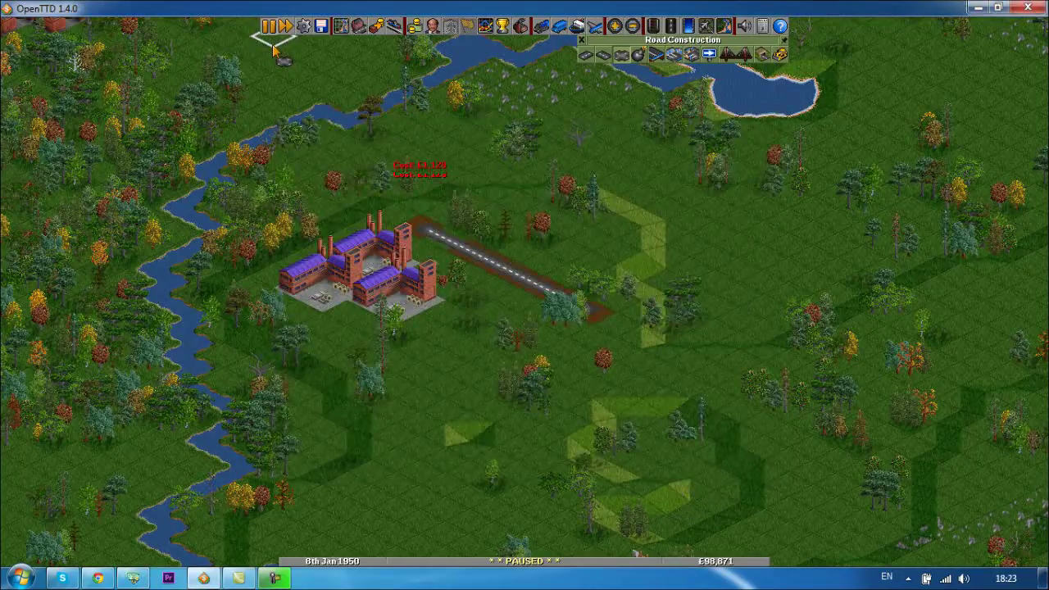
key("Pause")
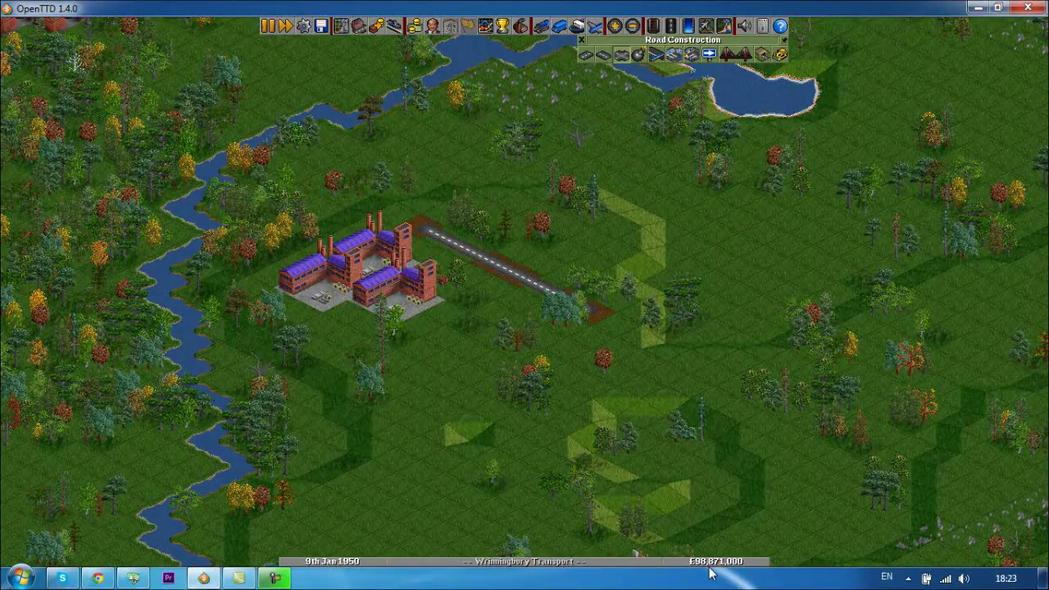